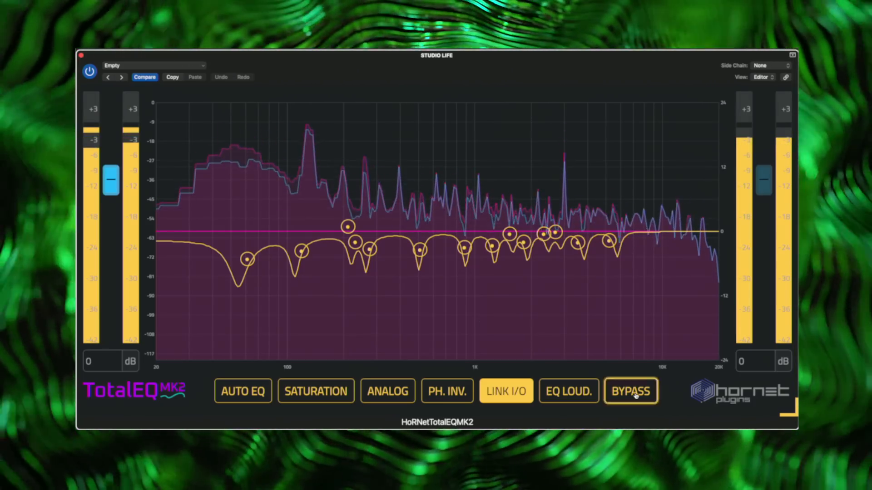
Compare the processed and unprocessed sound by switching the equalizer's bypass on and off twice.
left_click(636, 395)
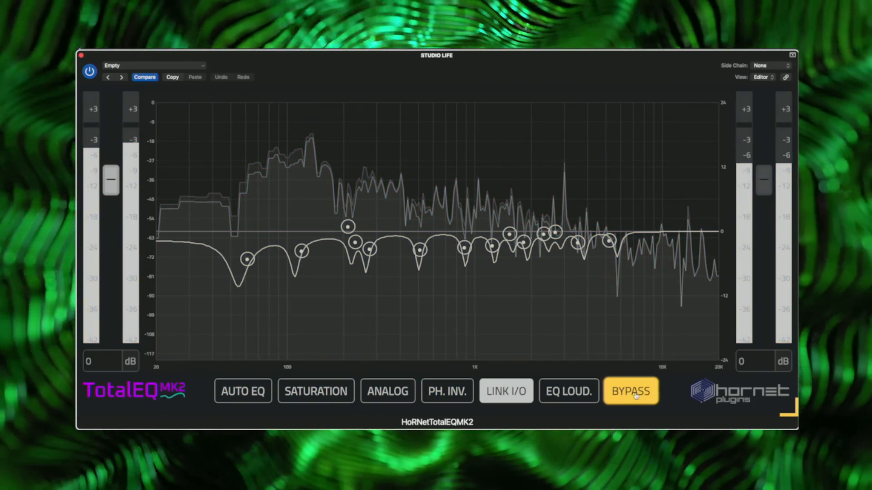
left_click(635, 395)
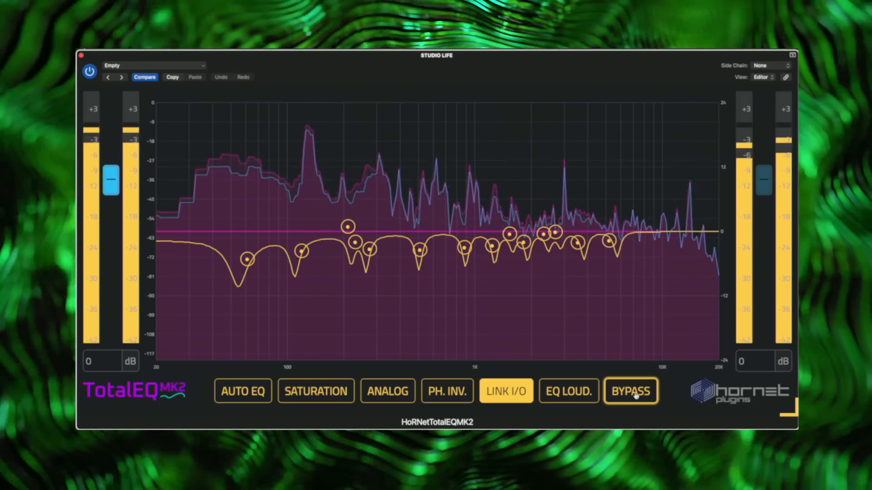
left_click(636, 395)
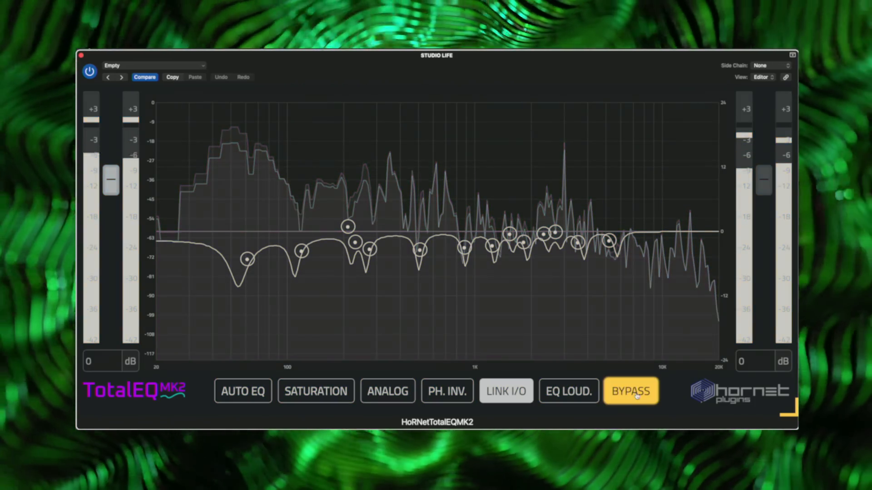
left_click(636, 396)
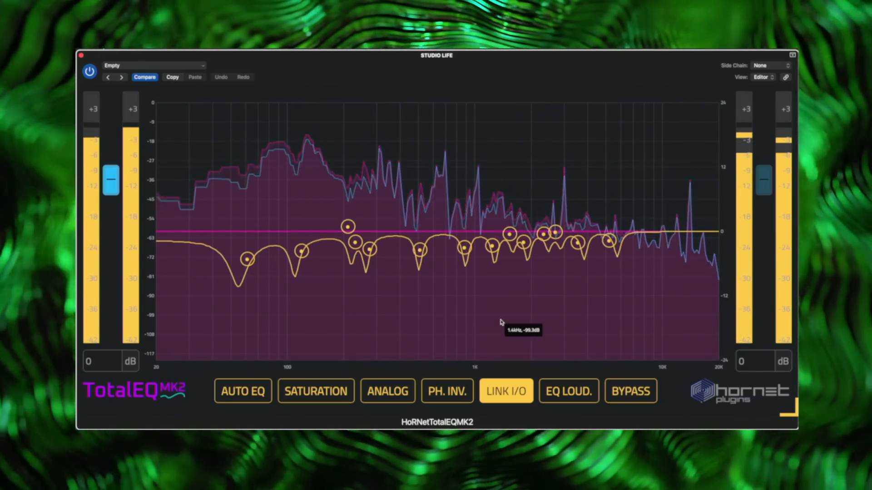
Change the lowest EQ band, at 48 Hz, from a Bell to a Low Shelf filter.
left_click(247, 260)
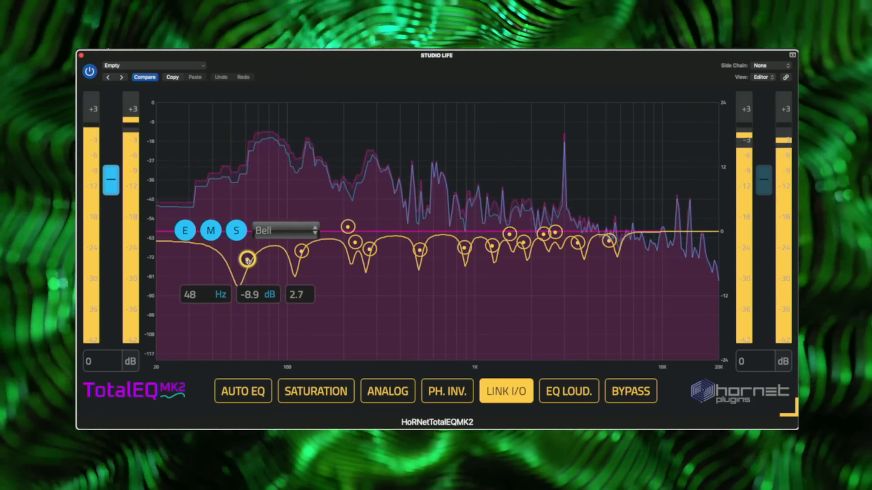
left_click(278, 232)
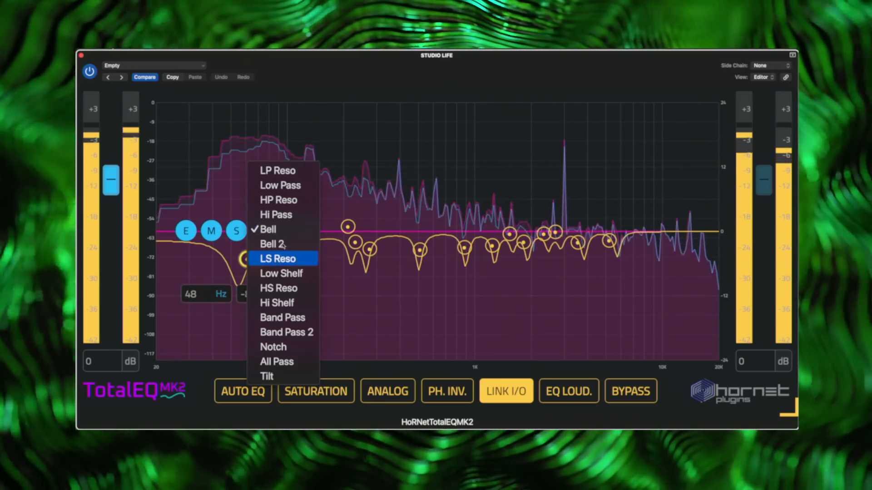
left_click(285, 273)
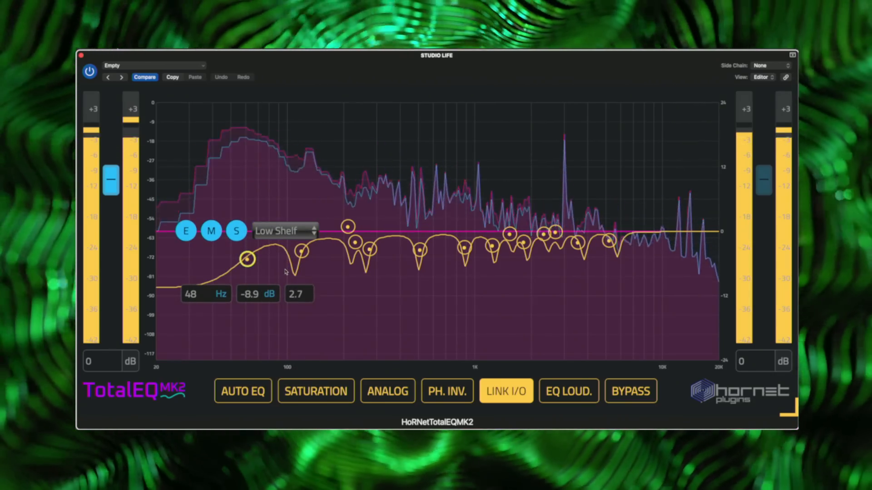
Audition the low-shelf band by briefly soloing it and muting it, restoring normal playback after each.
left_click(237, 232)
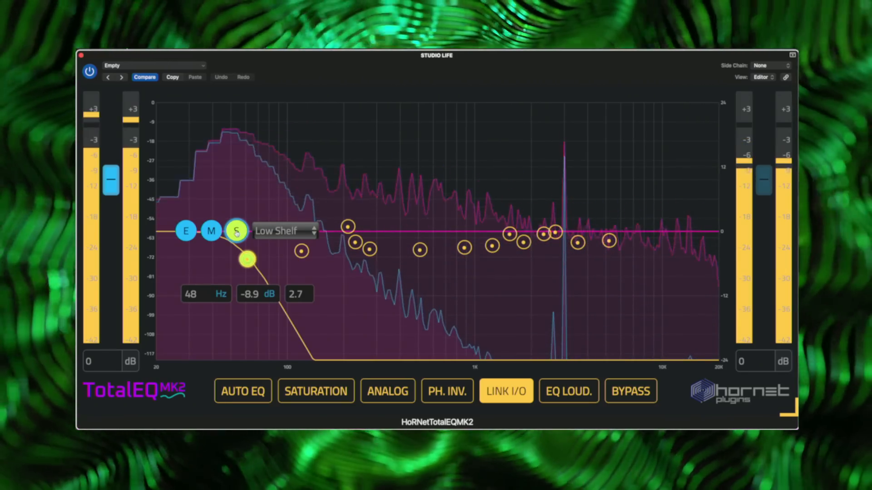
left_click(237, 232)
left_click(211, 231)
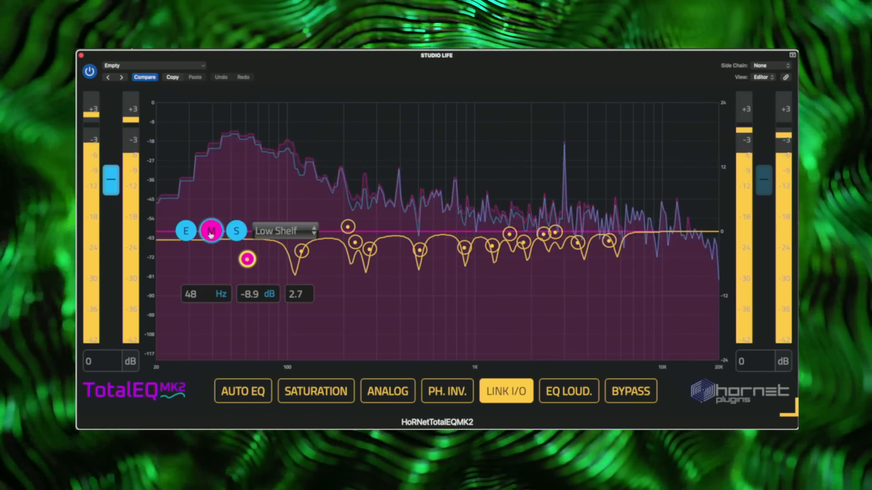
left_click(210, 232)
Enable analog mode and saturation for the low-shelf band and set its saturation amount to 3.2.
left_click(189, 232)
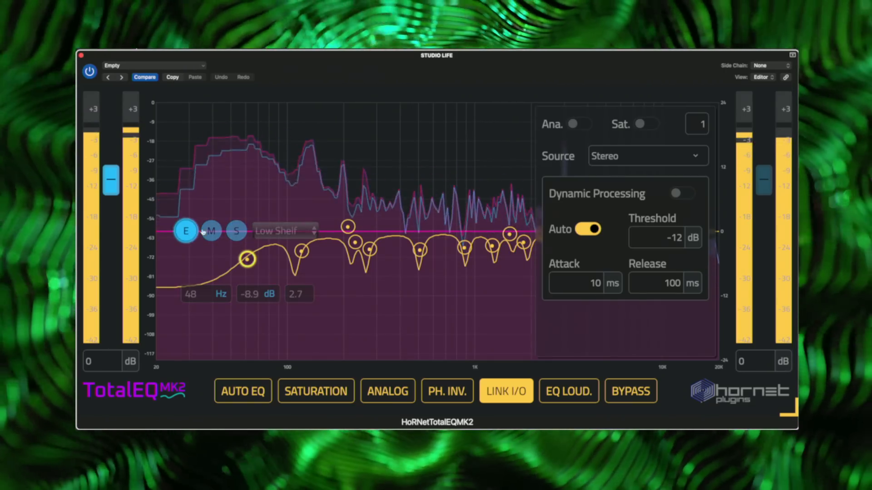
left_click(573, 125)
left_click(644, 124)
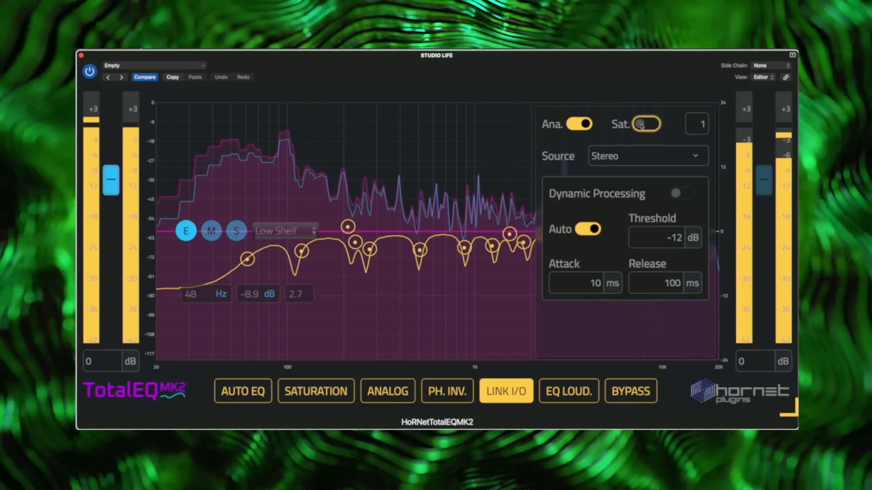
double_click(694, 125)
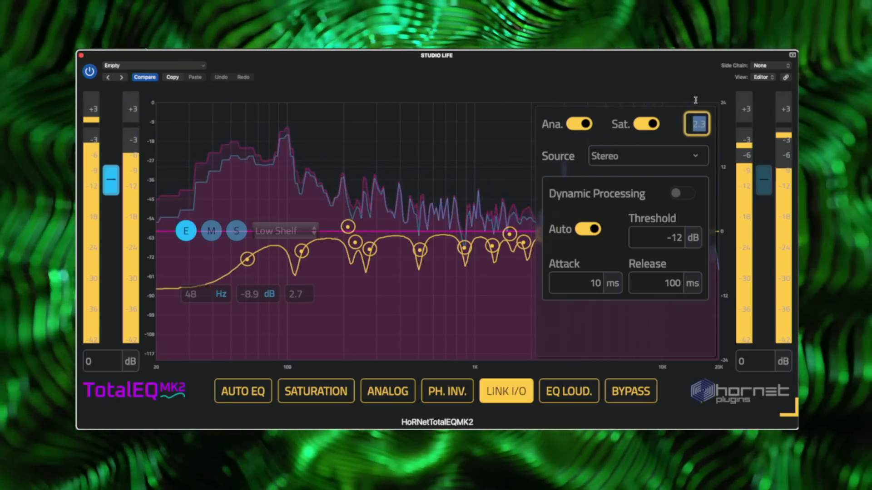
type("3.2")
key("Return")
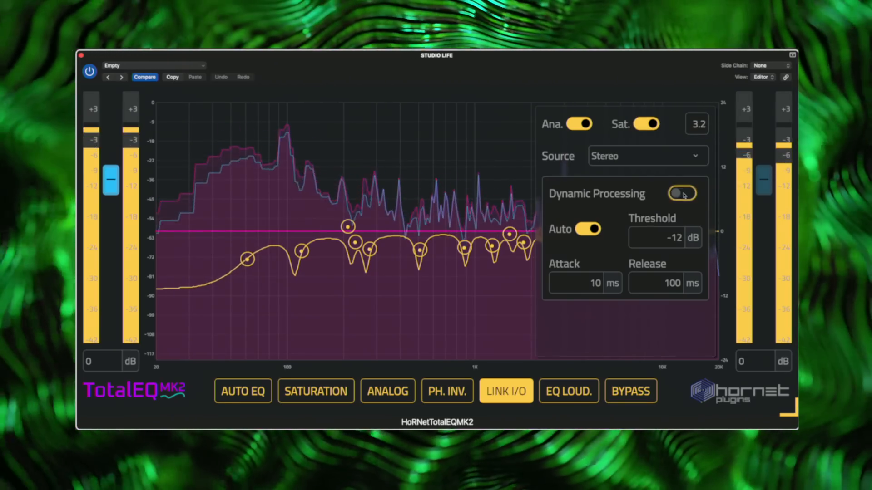
Enable dynamic processing on the low-shelf band and set its attack to 78 ms.
left_click(684, 196)
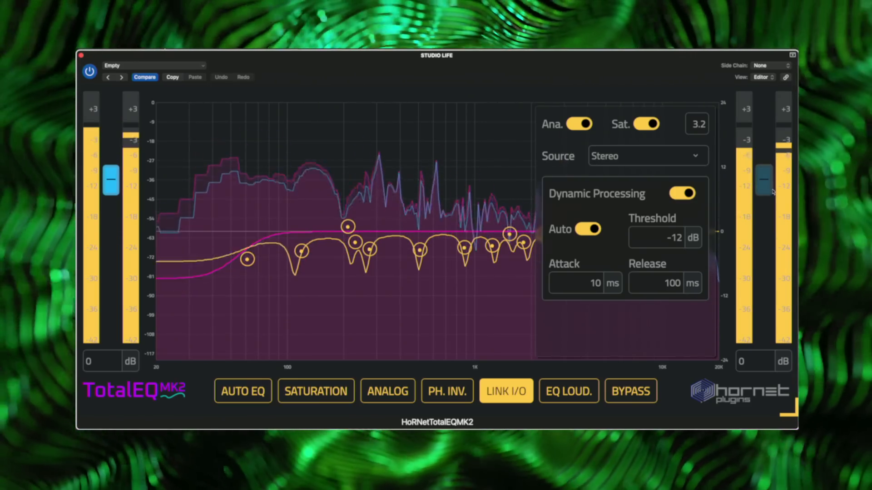
left_click_drag(589, 282, 594, 229)
mouse_move(672, 280)
left_mouse_down()
mouse_move(666, 314)
mouse_move(671, 284)
mouse_move(659, 311)
mouse_move(679, 282)
mouse_move(666, 284)
mouse_move(662, 308)
mouse_move(669, 286)
mouse_move(665, 292)
left_mouse_up()
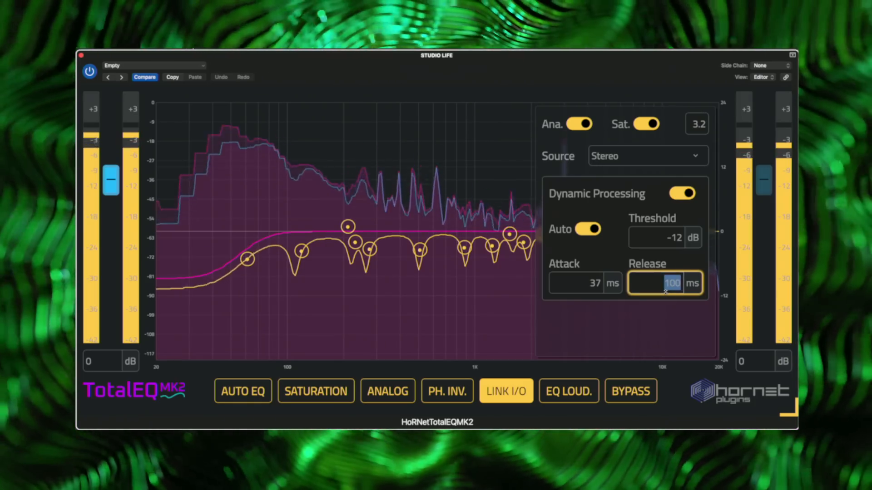
left_click(665, 292)
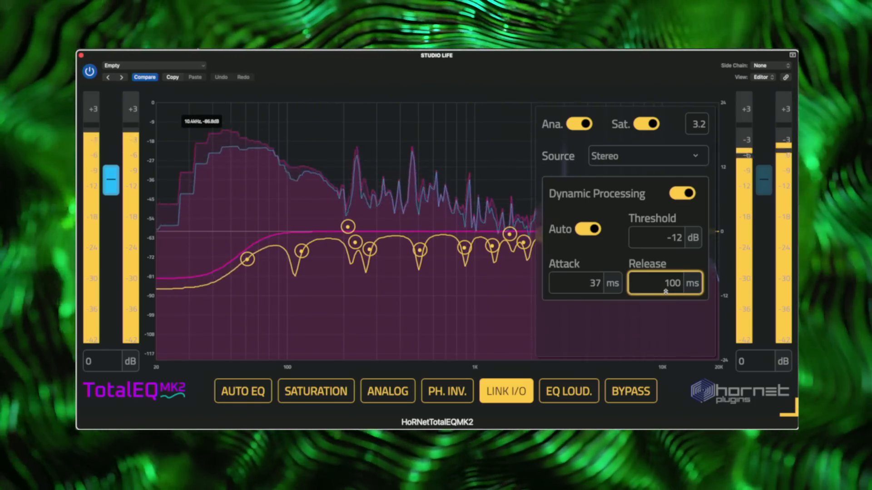
left_click_drag(598, 286, 595, 207)
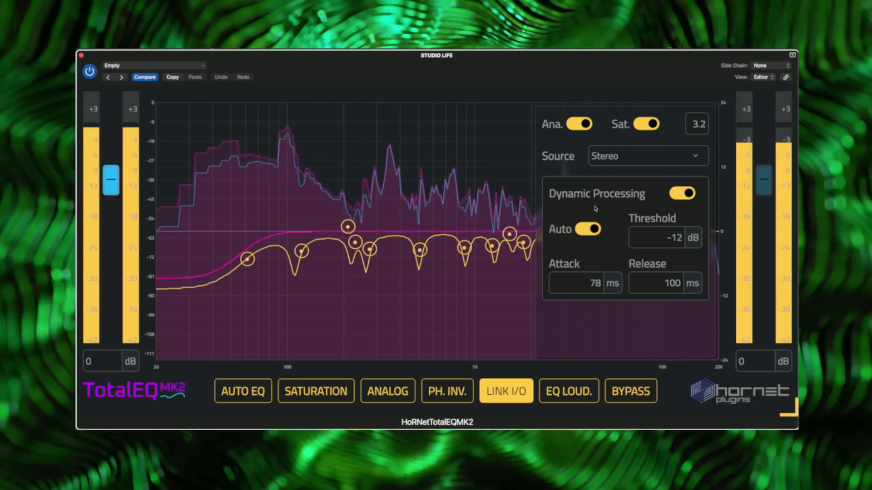
Set the low-shelf band's manual threshold to -14.3 dB, re-enable its automatic threshold, and close the band settings.
left_click(591, 230)
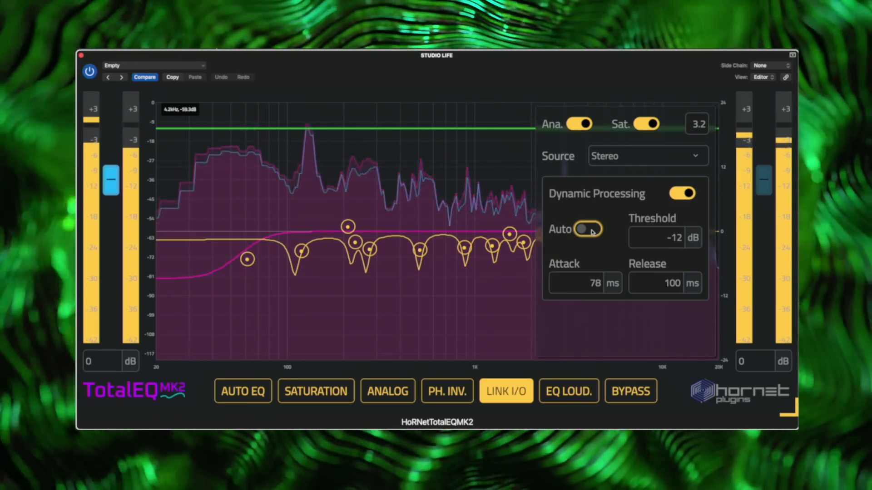
left_click(591, 230)
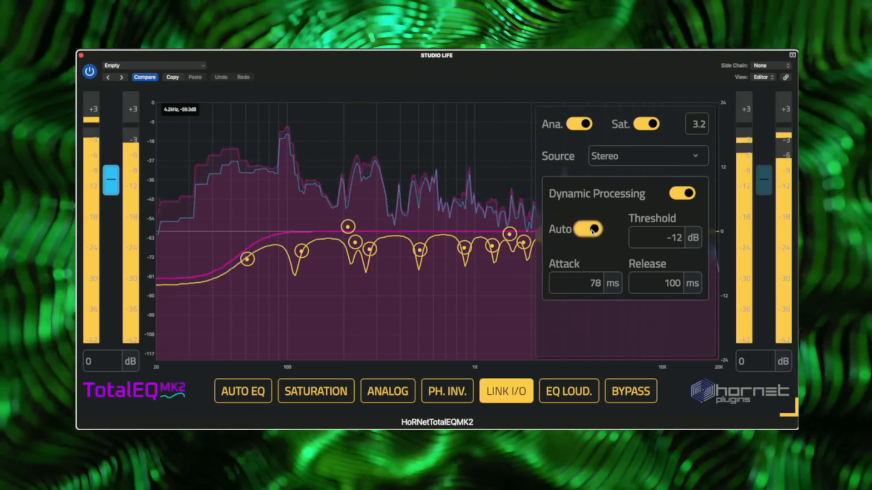
left_click(592, 230)
left_click_drag(671, 242, 659, 272)
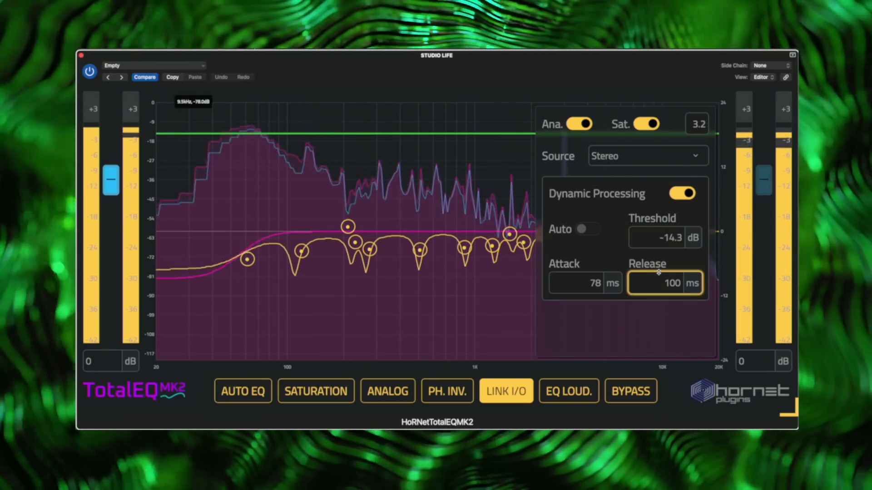
left_click(593, 230)
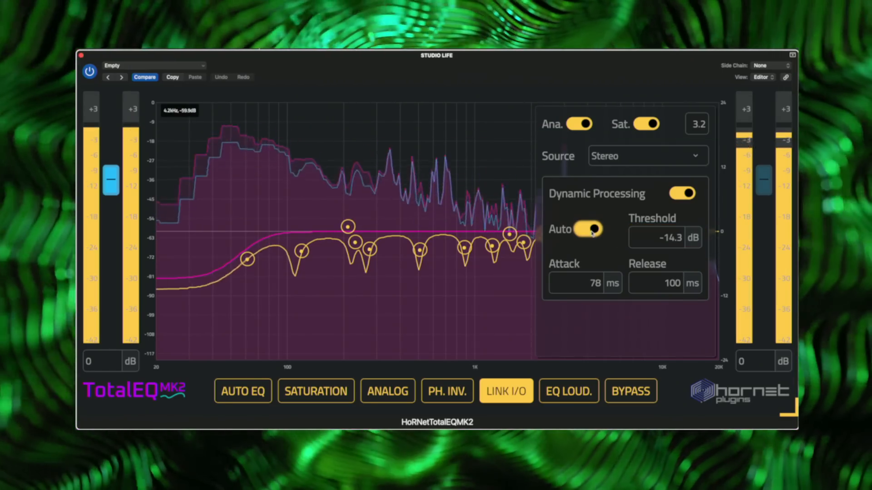
left_click(462, 199)
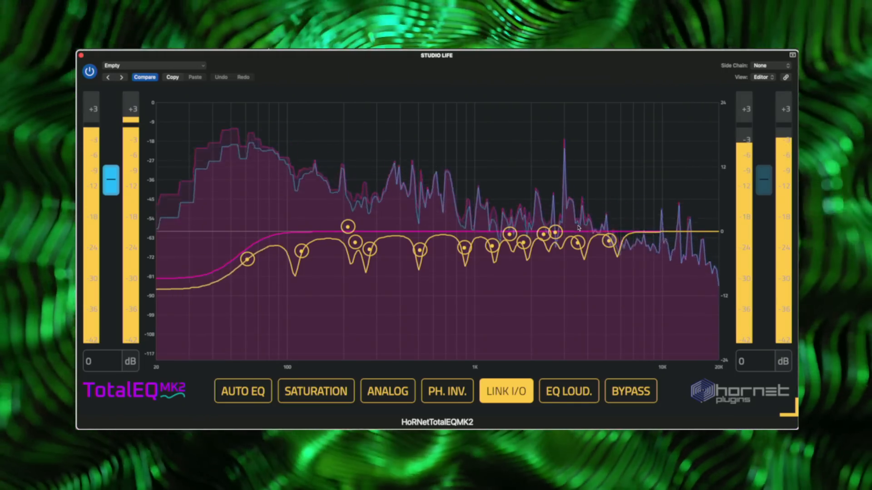
Change the highest EQ band to a Hi Shelf at about 5168 Hz with 2 dB gain, and audition it in solo.
mouse_move(607, 241)
left_click(638, 200)
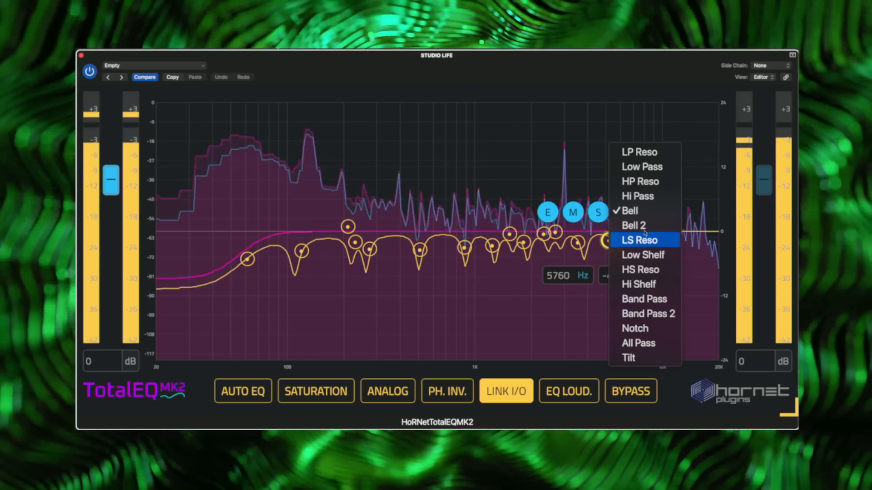
left_click(646, 283)
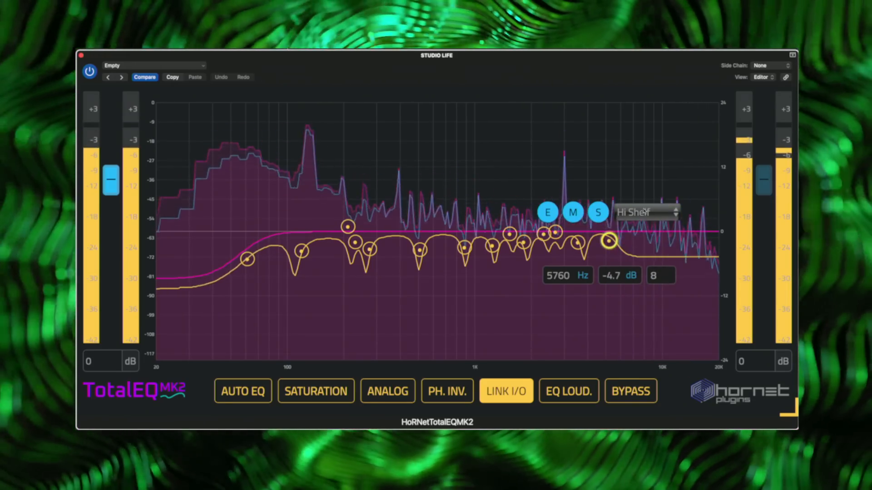
mouse_move(612, 244)
left_mouse_down()
mouse_move(610, 224)
mouse_move(608, 311)
mouse_move(608, 195)
mouse_move(610, 247)
mouse_move(605, 232)
left_mouse_up()
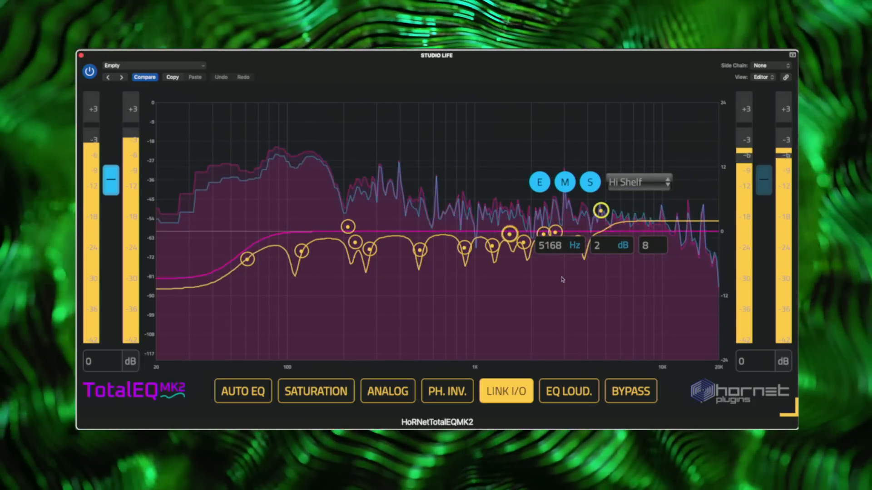
left_click(595, 181)
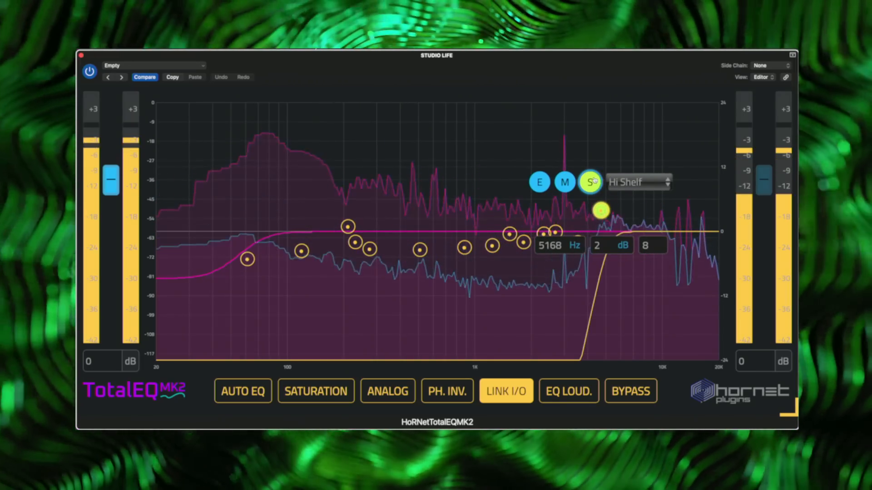
left_click(594, 181)
Enable analog mode and saturation for the high-shelf band and set its saturation amount to about 5.6.
left_click(540, 182)
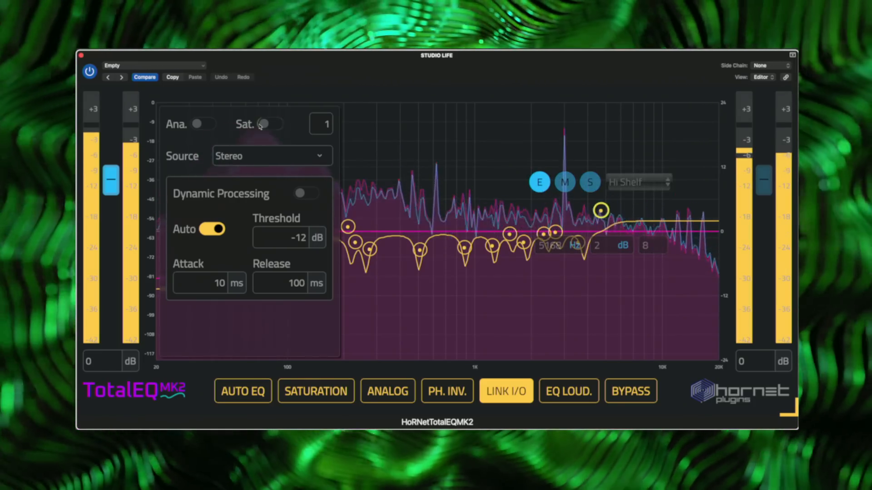
left_click(208, 125)
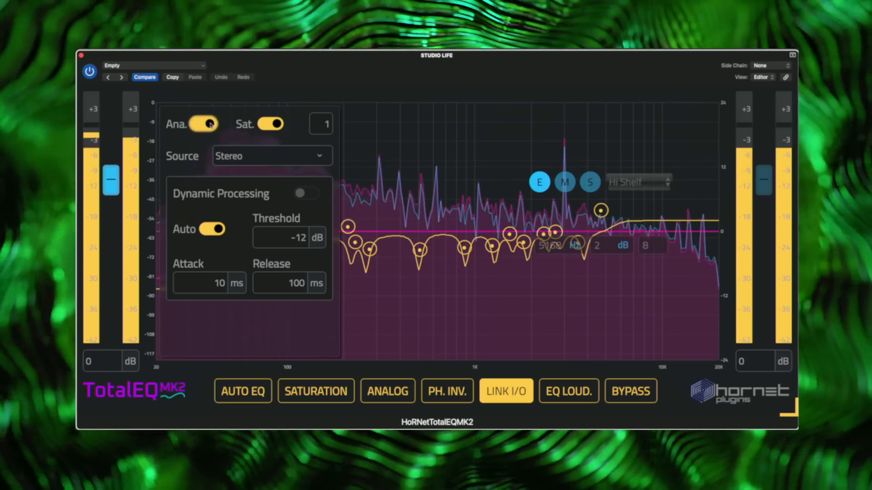
left_click_drag(328, 124, 327, 102)
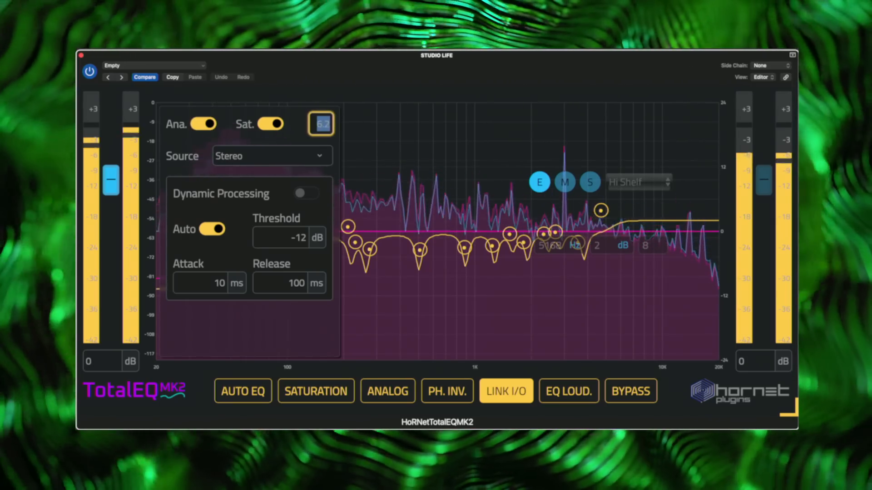
Enable dynamic processing on the high-shelf band with automatic threshold off and the threshold at about -16.2 dB, and close its settings.
left_click(315, 208)
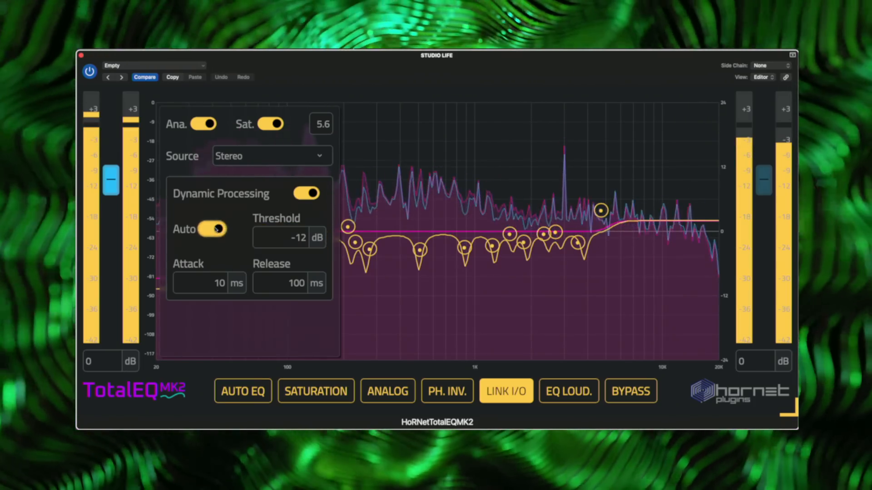
left_click(299, 238)
left_click_drag(300, 240, 294, 252)
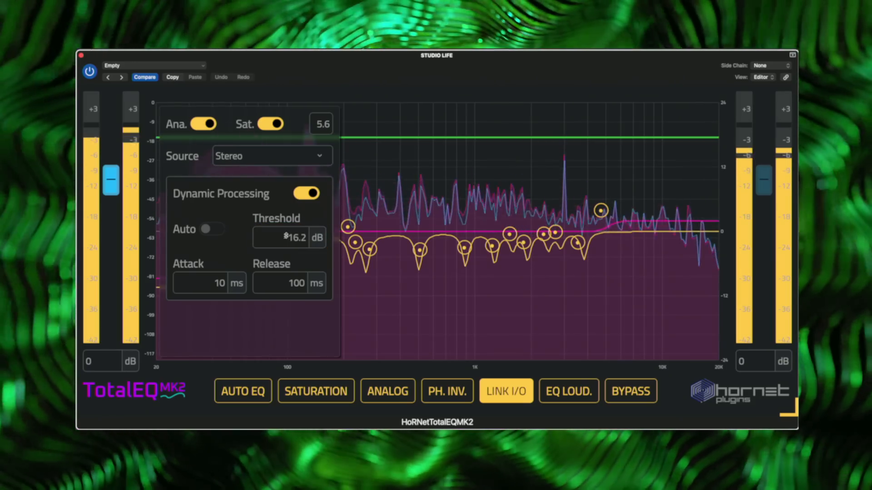
left_click(423, 133)
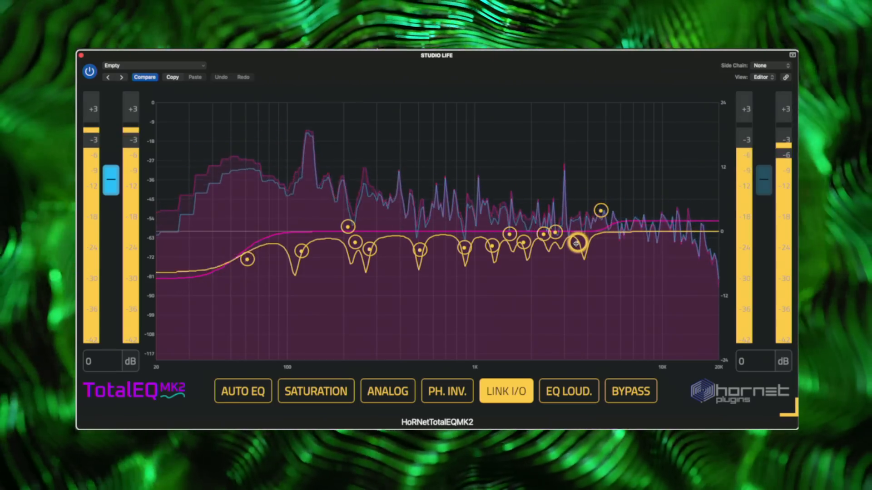
Turn on analog mode for the whole equalizer and compare the result with the bypassed signal.
left_click(388, 391)
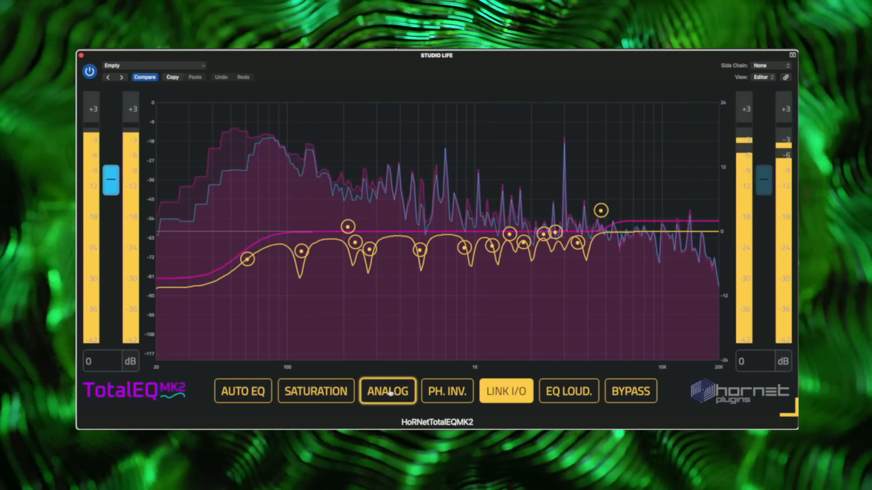
left_click(639, 393)
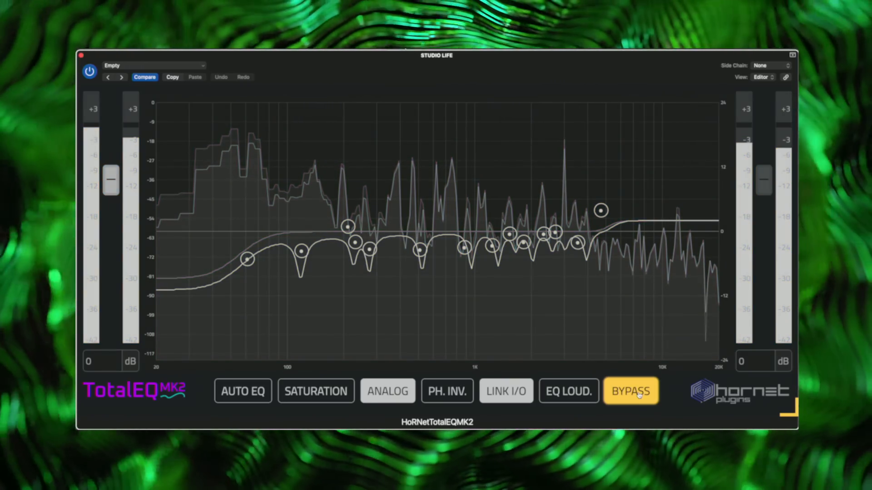
left_click(640, 395)
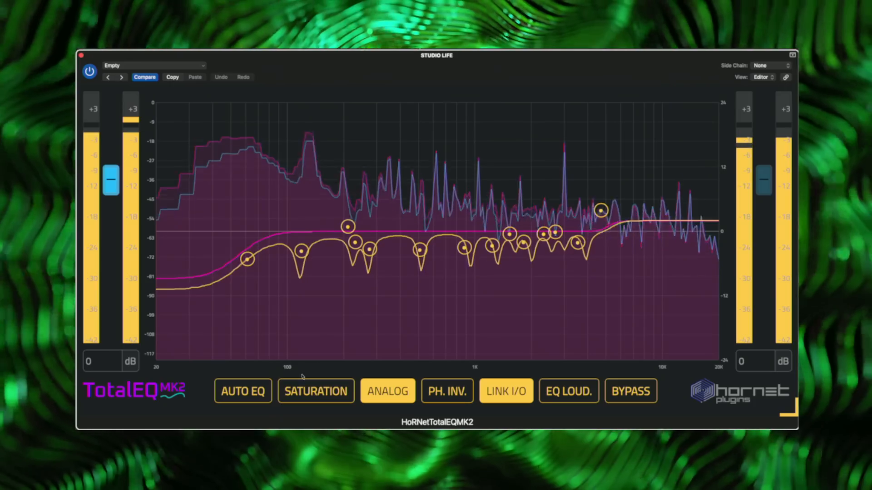
Turn on saturation for the whole equalizer and adjust its amount to about 1.2.
mouse_move(313, 388)
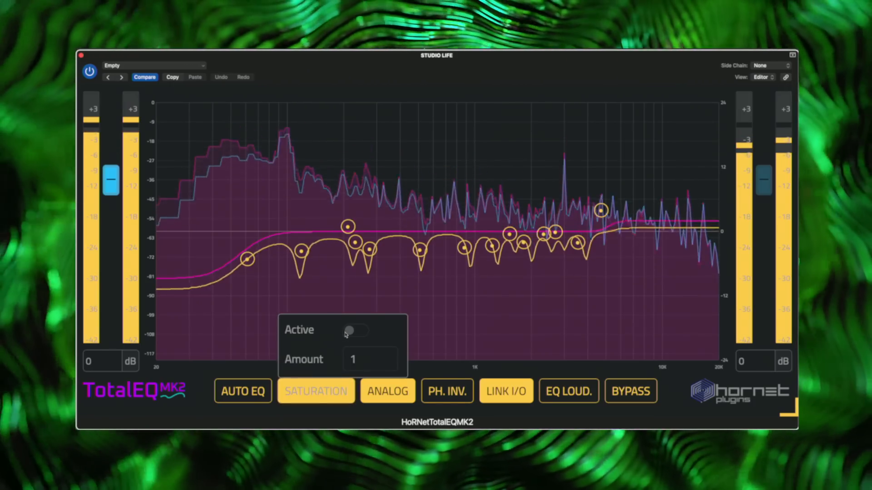
left_click(347, 335)
left_click_drag(364, 364, 364, 294)
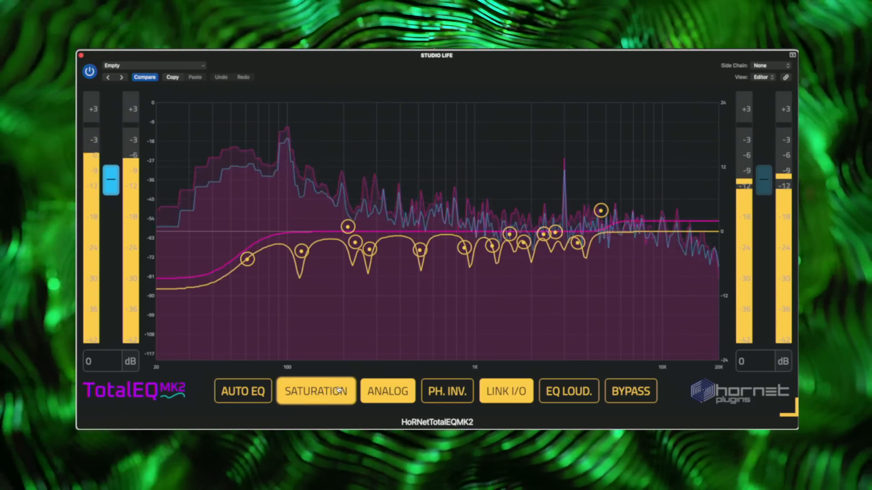
mouse_move(338, 390)
left_click_drag(365, 354, 363, 486)
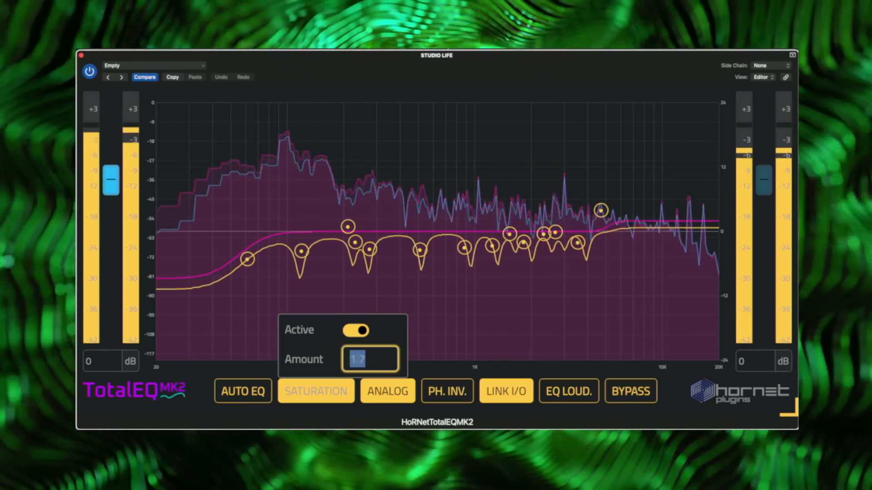
Try phase inversion and unlinked input and output levels, restoring each setting after trying it.
left_click(443, 391)
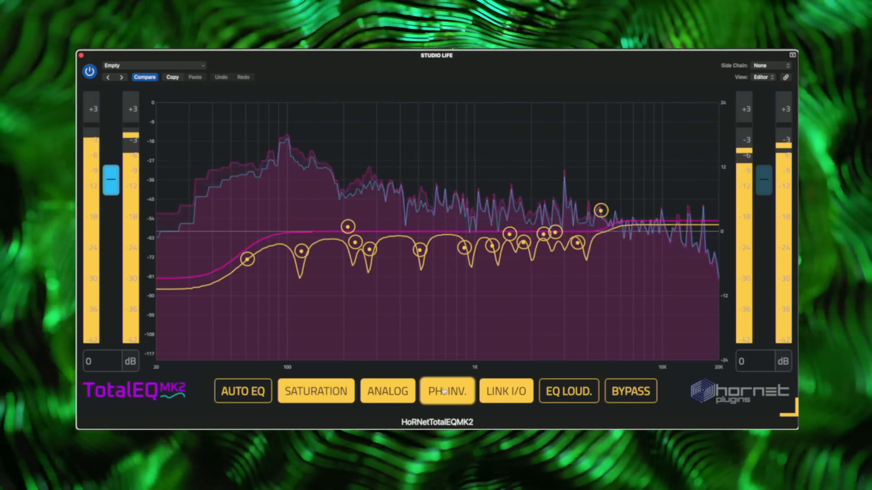
left_click(444, 391)
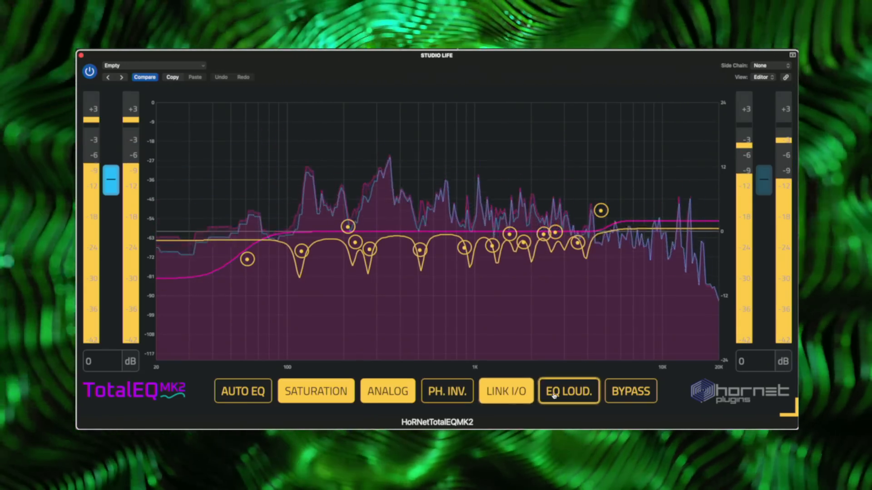
left_click(517, 395)
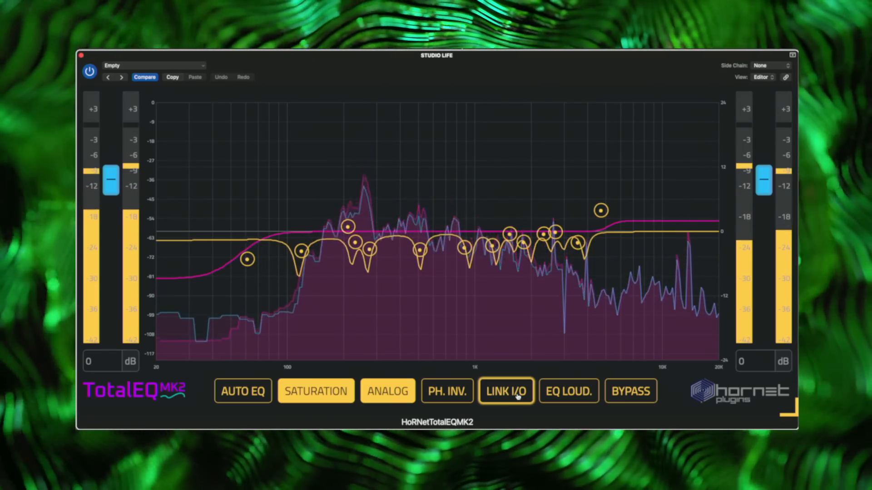
left_click(517, 396)
Try EQ loudness compensation, compare the signal with bypass, and turn the compensation off again.
left_click(555, 396)
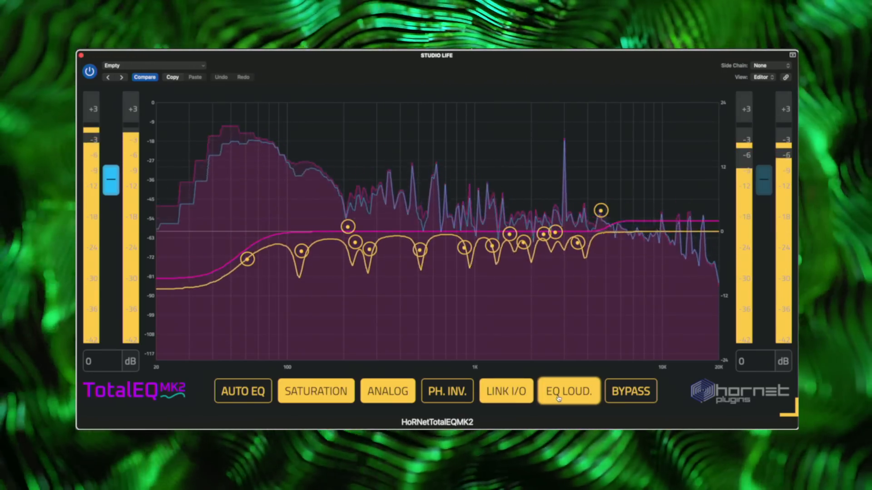
left_click(623, 395)
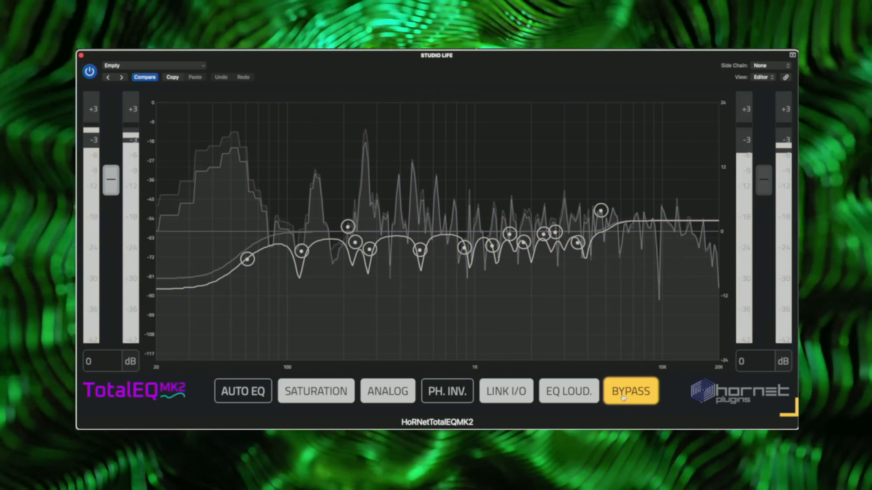
left_click(623, 398)
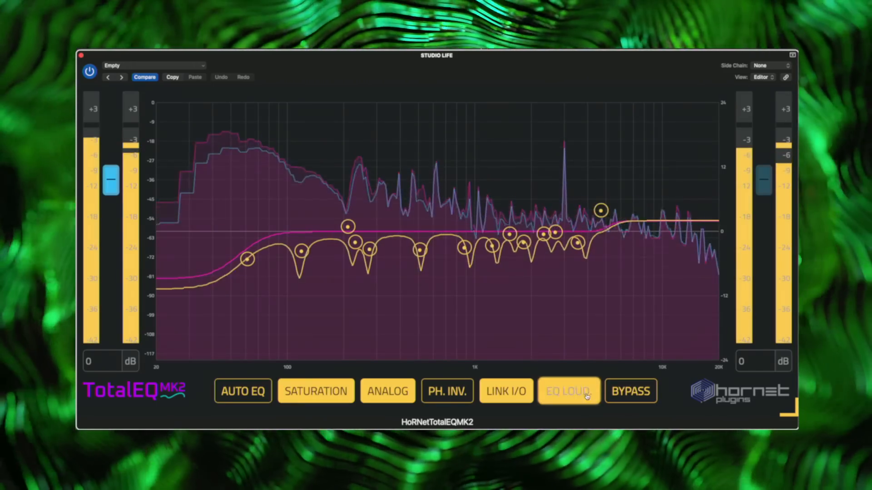
left_click(568, 393)
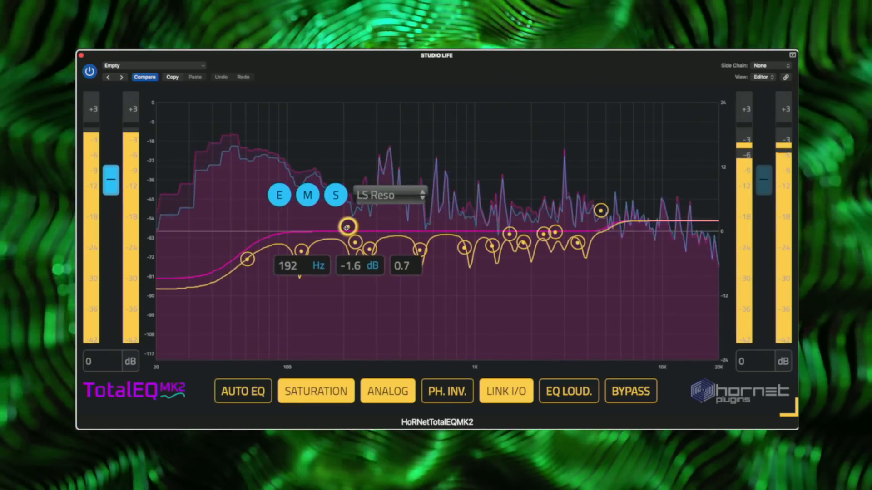
Change the LS Reso band to a Bell at about 224 Hz with -2.2 dB gain, and audition it in solo.
left_click(392, 199)
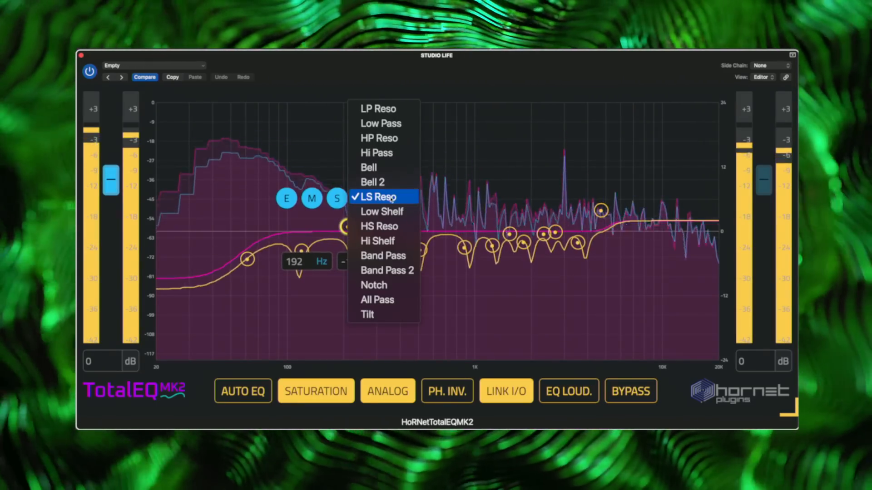
left_click(384, 174)
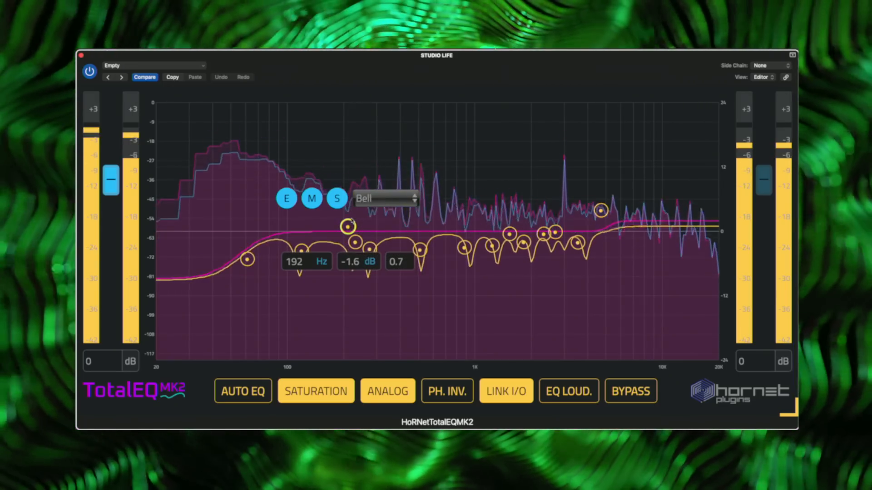
left_click_drag(357, 201, 360, 221)
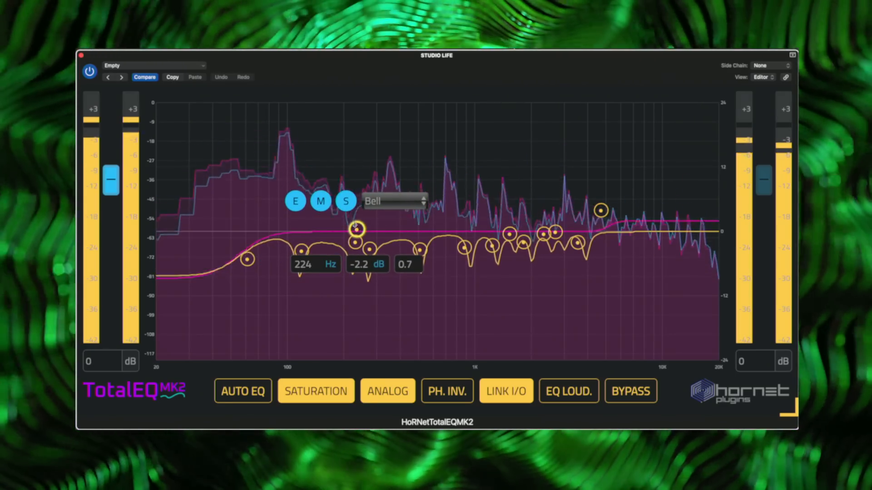
left_click(345, 202)
left_click(346, 202)
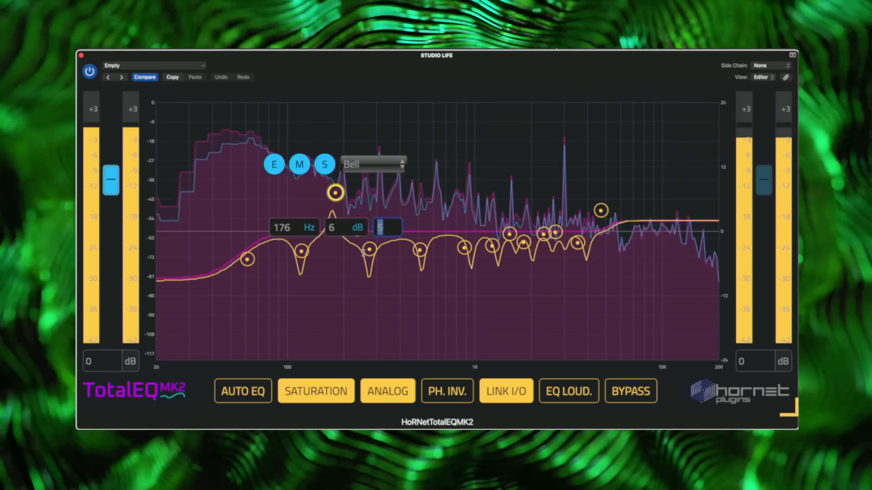
Reshape the neighbouring Bell band to about 192 Hz, -0.4 dB gain and a Q of 1.1, and compare the result with bypass.
left_click(368, 312)
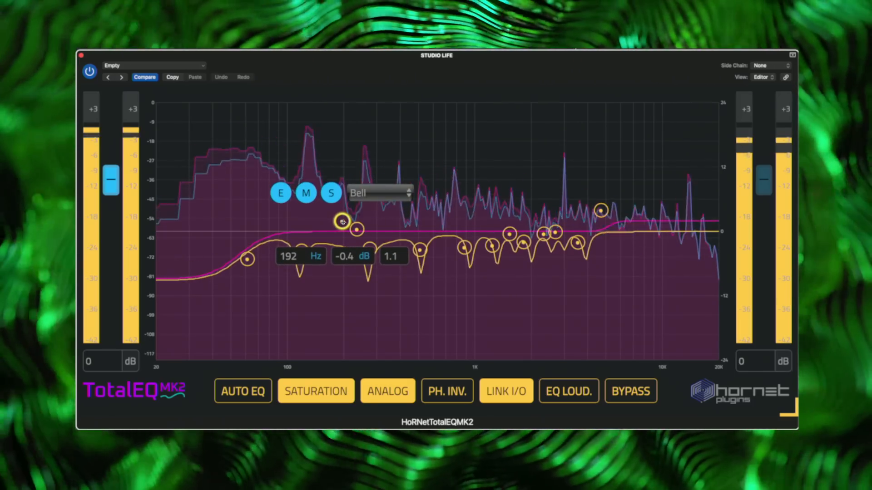
left_click(636, 392)
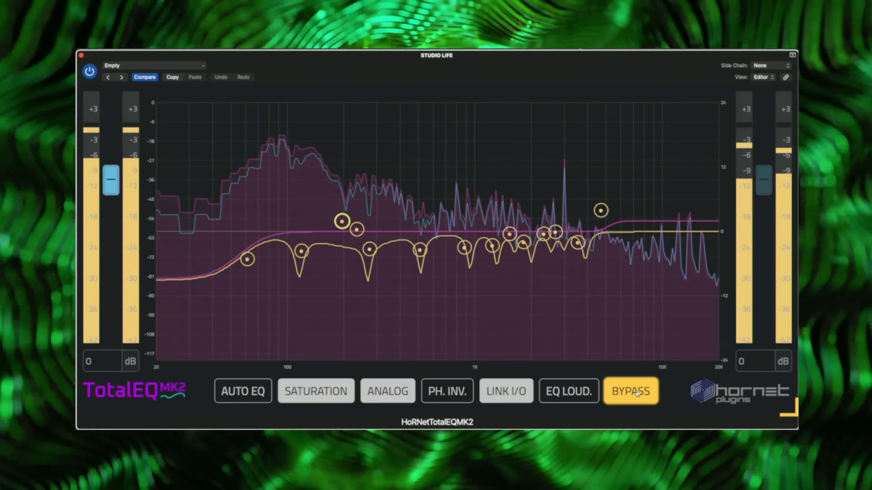
left_click(637, 393)
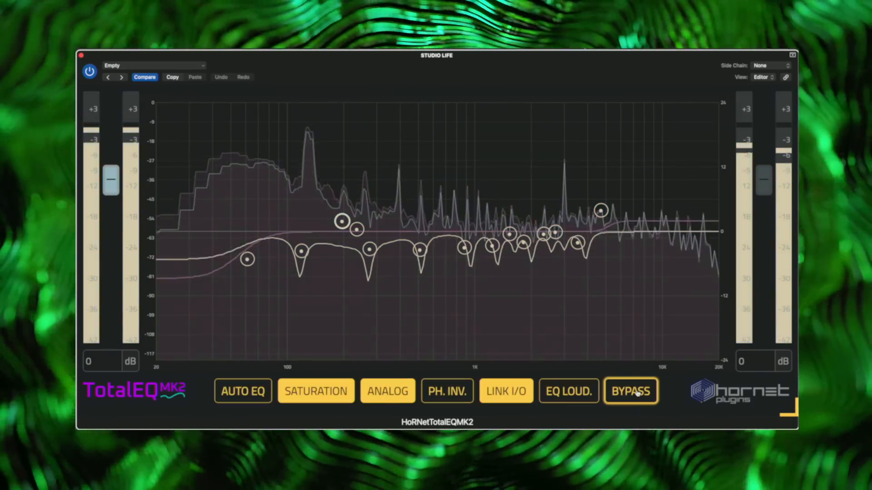
Unlink the input and output levels, raise the output to about 2.6 dB, and compare the result with bypass.
left_click(514, 394)
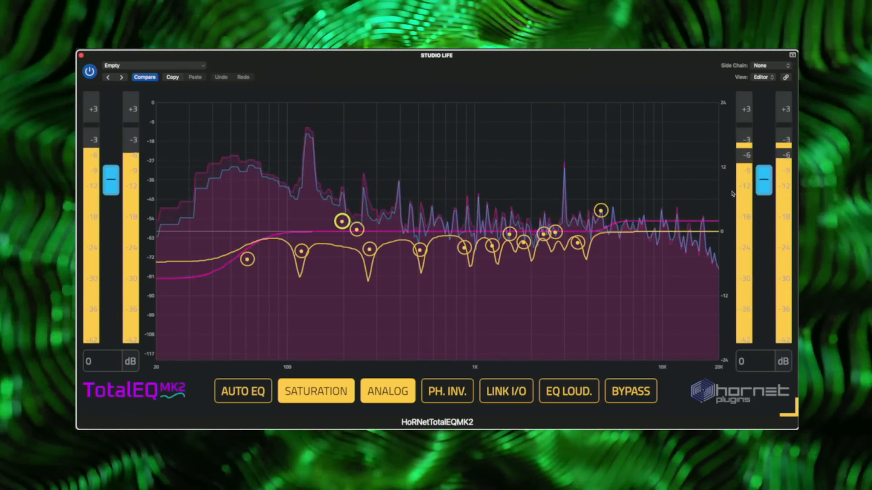
left_click_drag(764, 179, 764, 170)
left_click(634, 391)
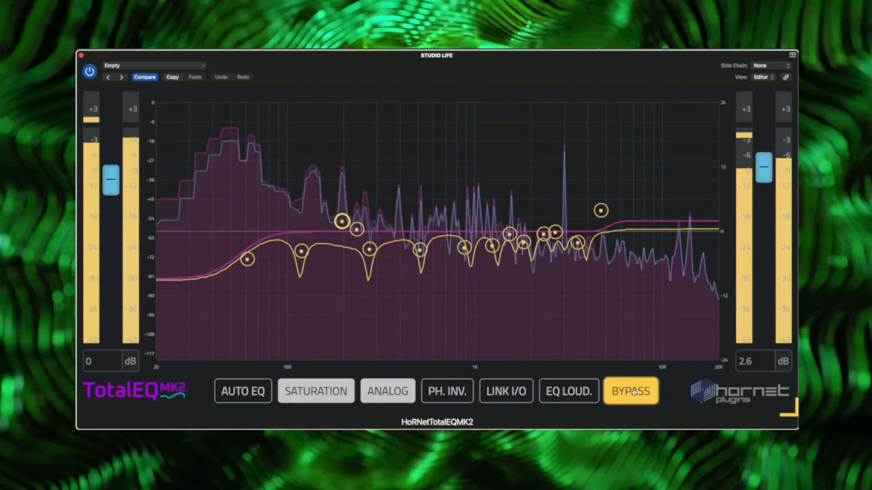
left_click(634, 391)
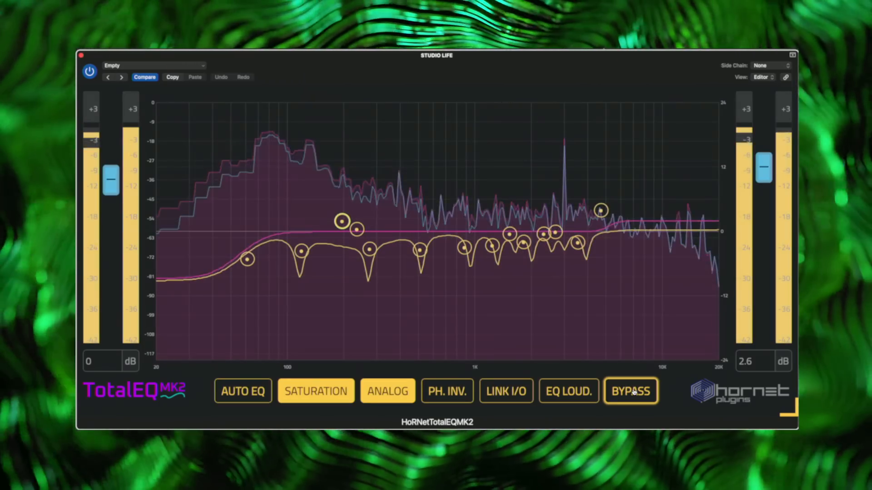
Lower the gain of the high-shelf band near 5 kHz.
left_click_drag(604, 208, 604, 219)
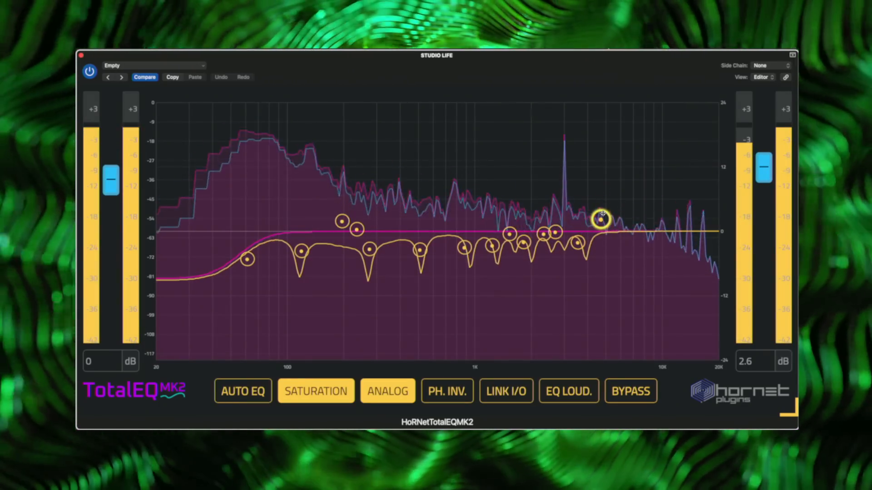